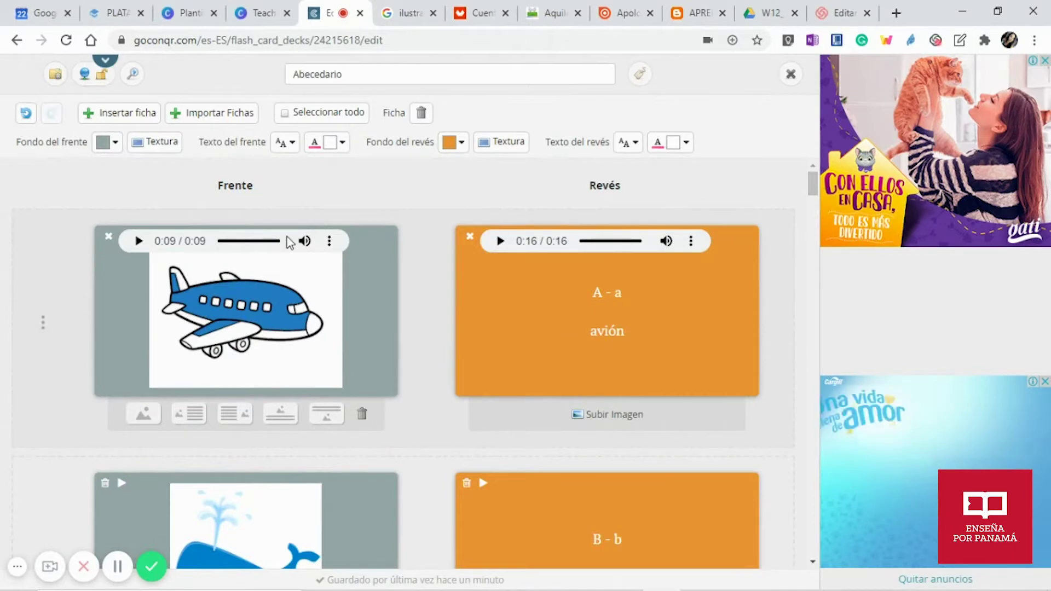
Find the "N - n noria" flashcard and open the audio recorder for its front side
scroll(504, 354, "down", 20)
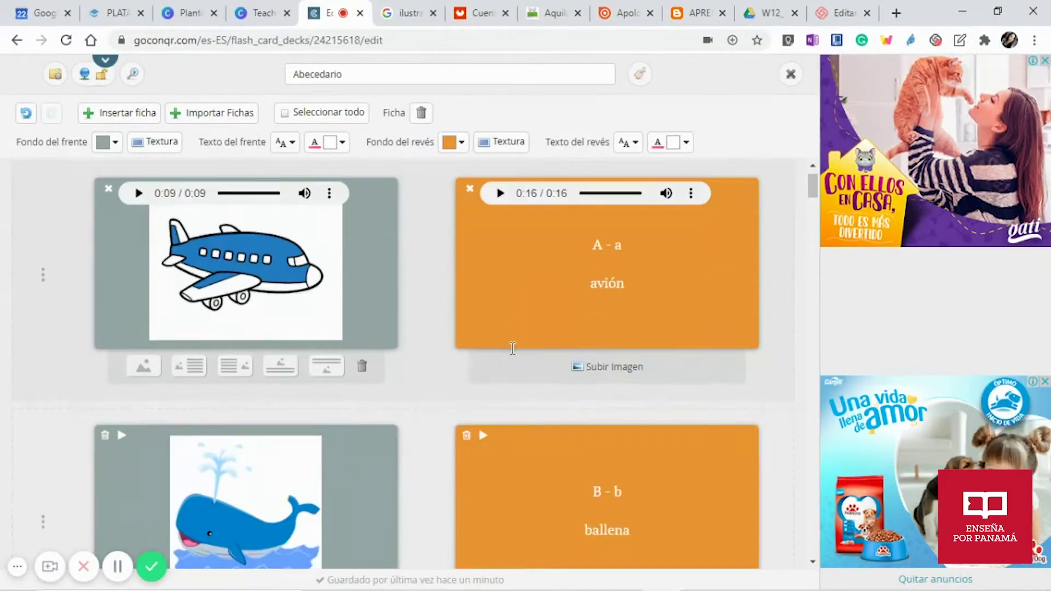
scroll(505, 352, "down", 20)
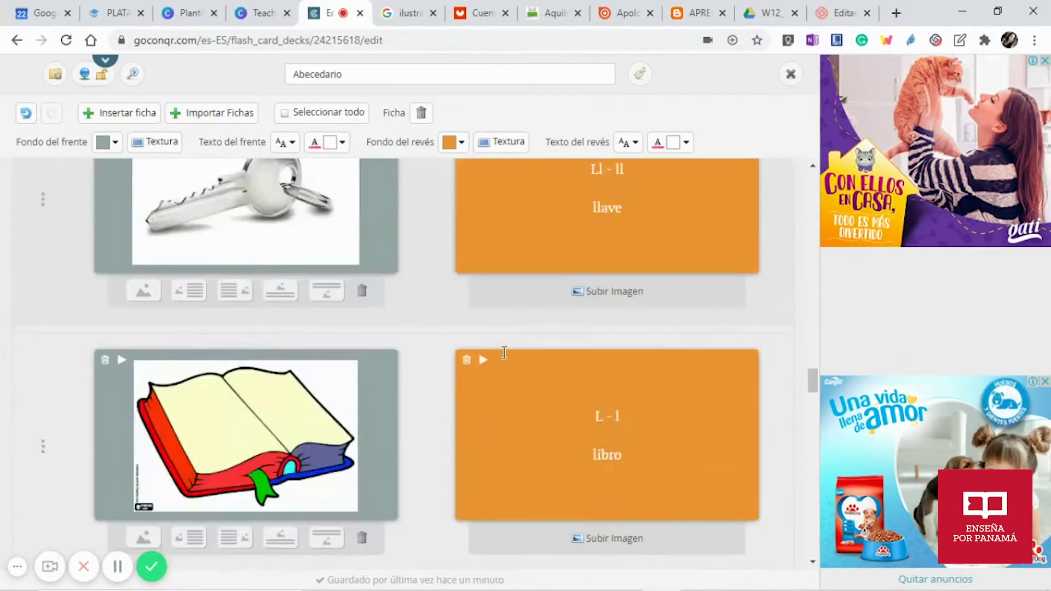
scroll(503, 358, "up", 7)
scroll(479, 353, "up", 7)
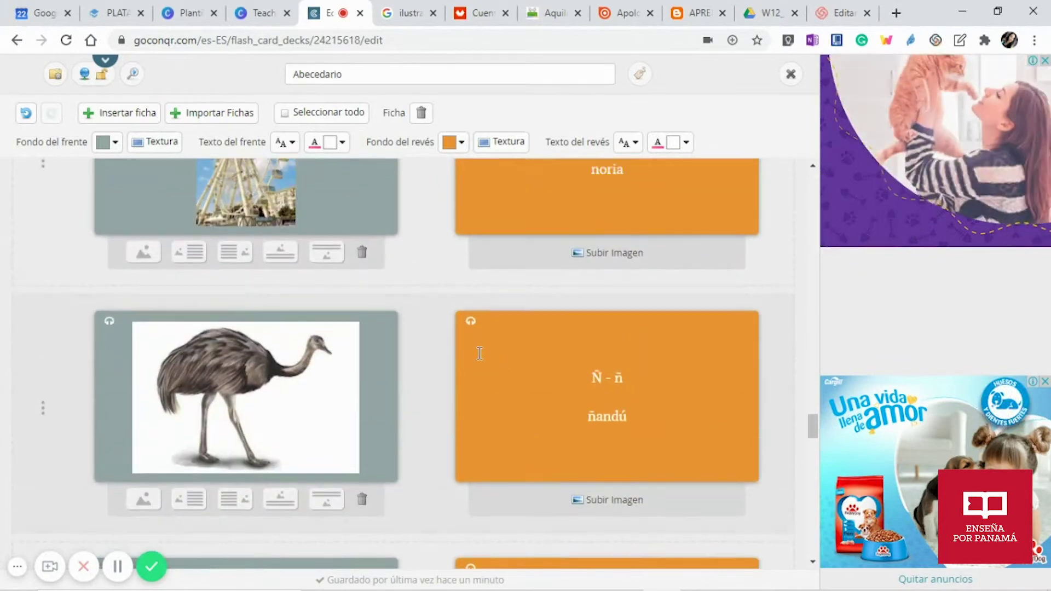
scroll(478, 356, "up", 1)
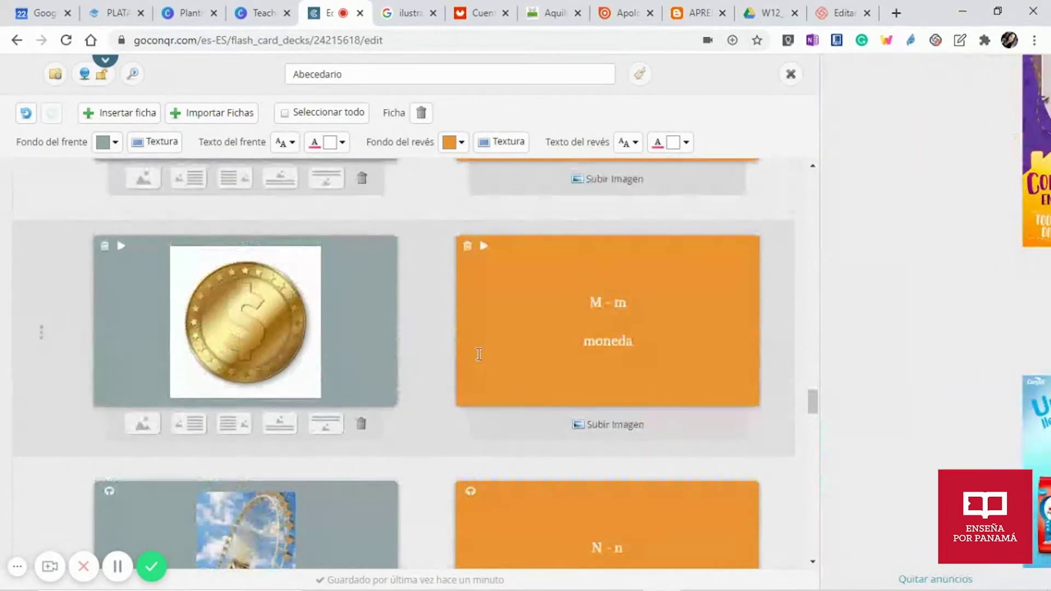
scroll(478, 359, "down", 2)
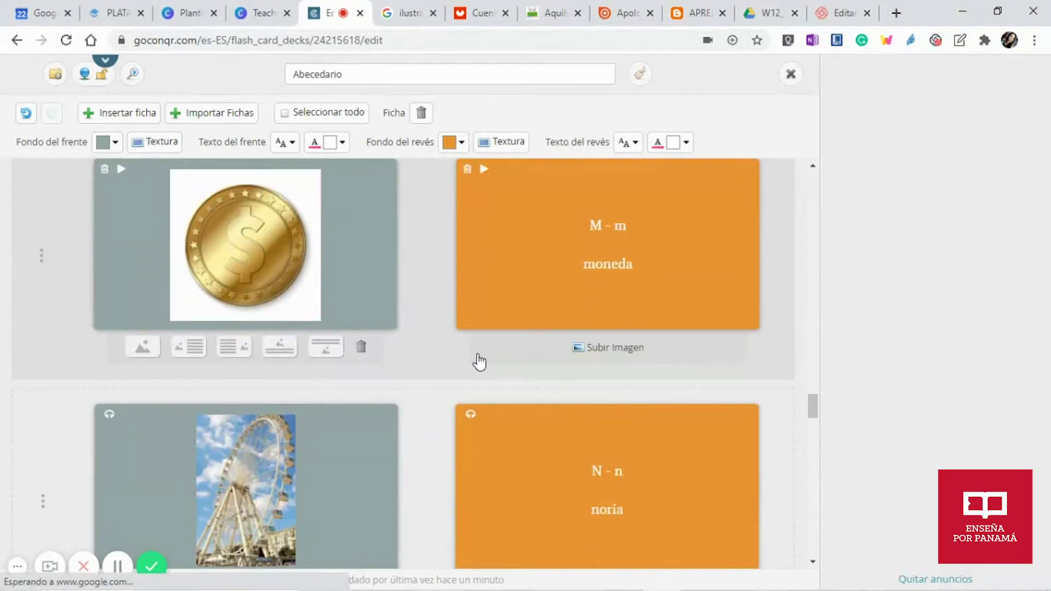
left_click(119, 422)
scroll(120, 421, "down", 3)
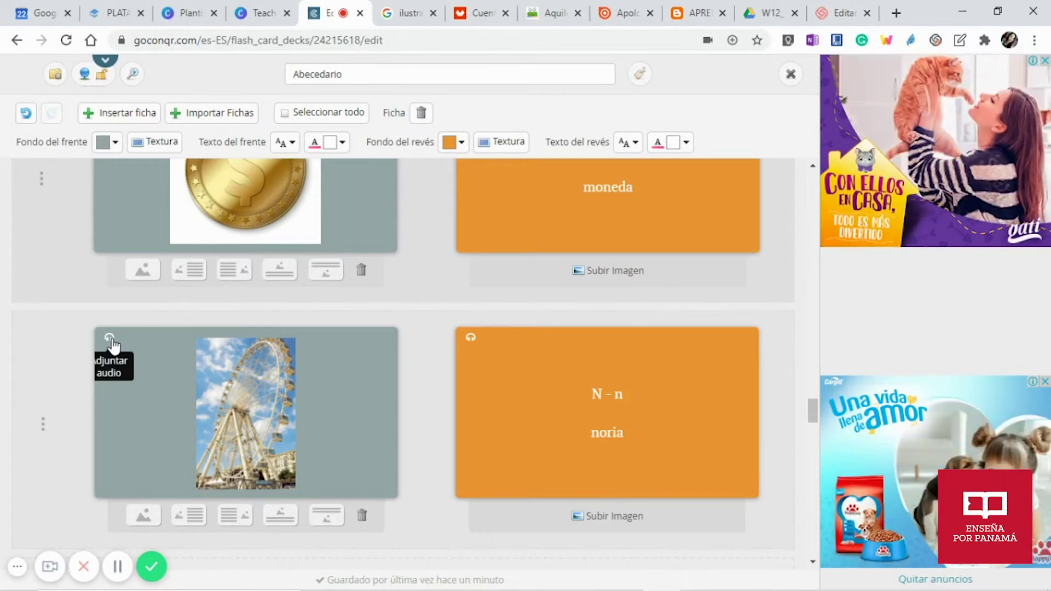
left_click(110, 338)
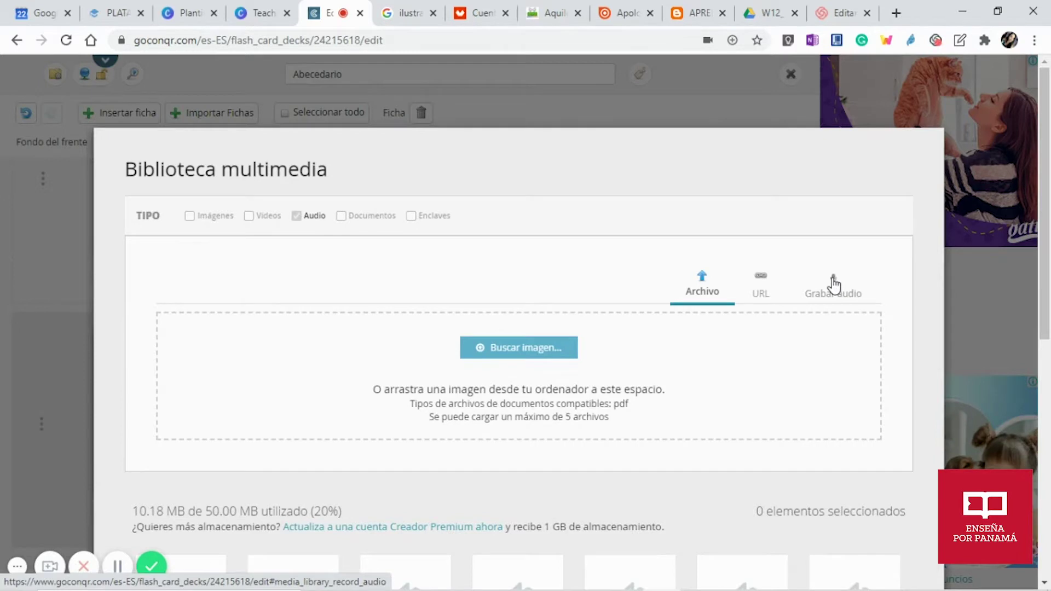
left_click(834, 284)
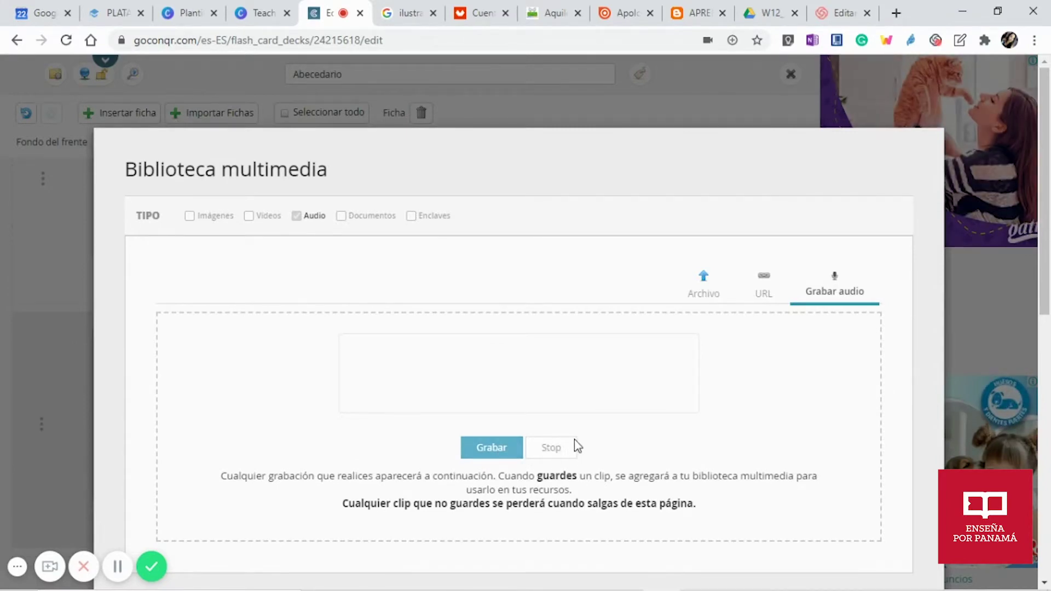
left_click(495, 452)
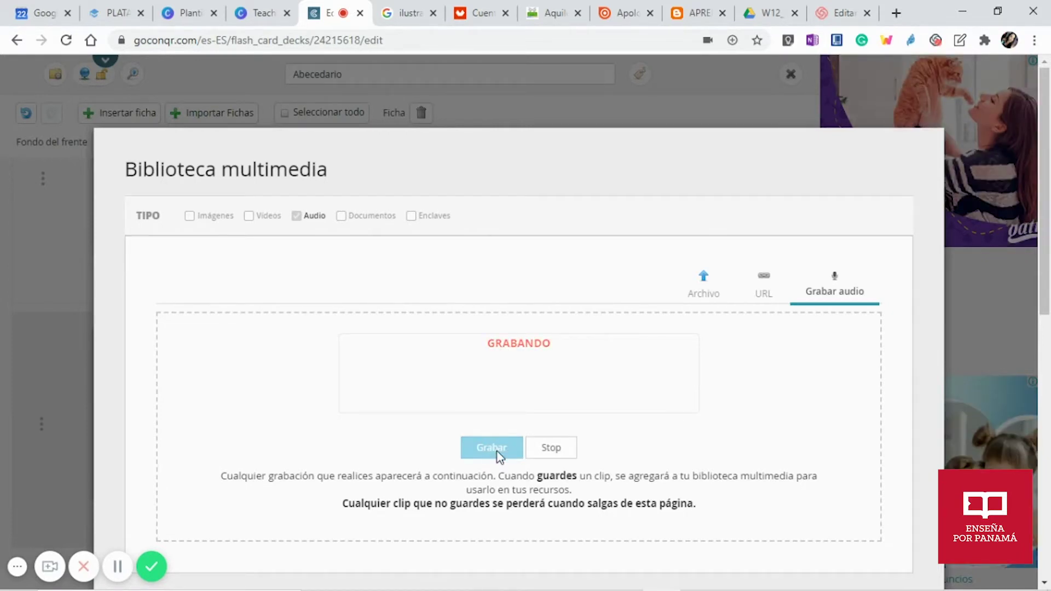
left_click(556, 450)
scroll(587, 417, "down", 3)
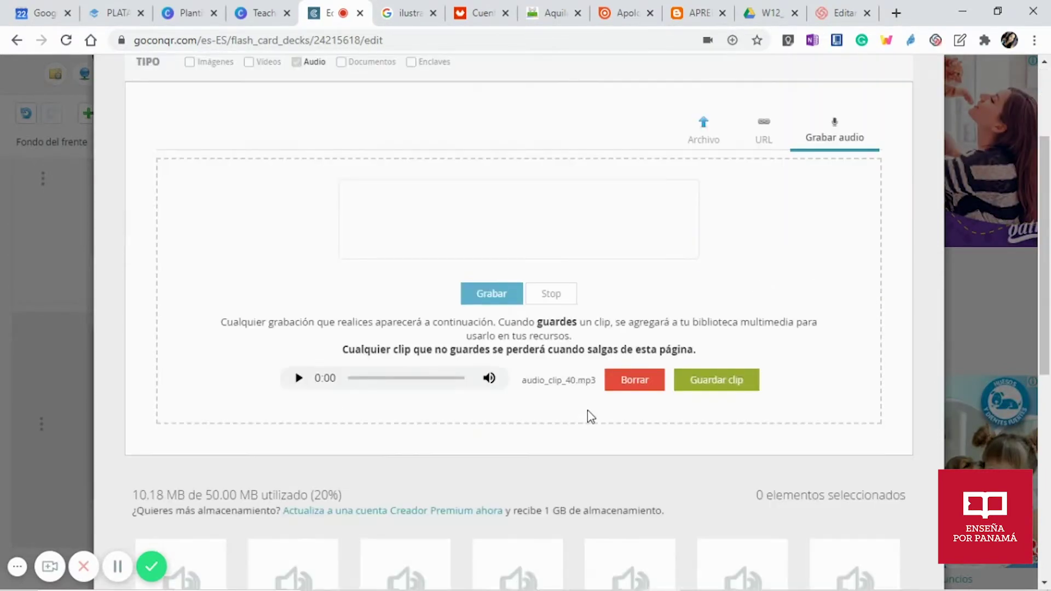
left_click(298, 381)
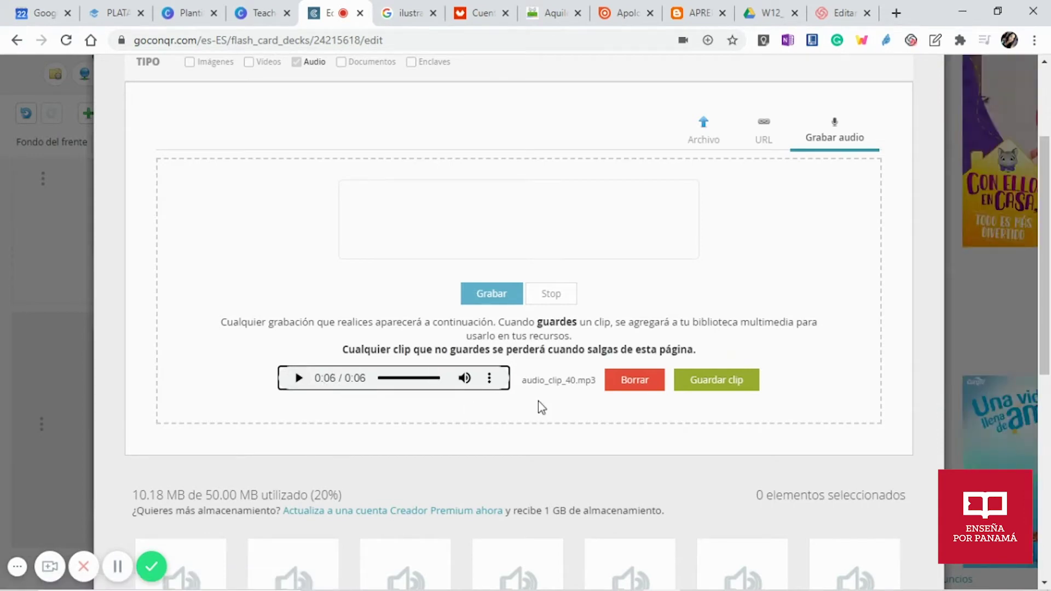
left_click(633, 381)
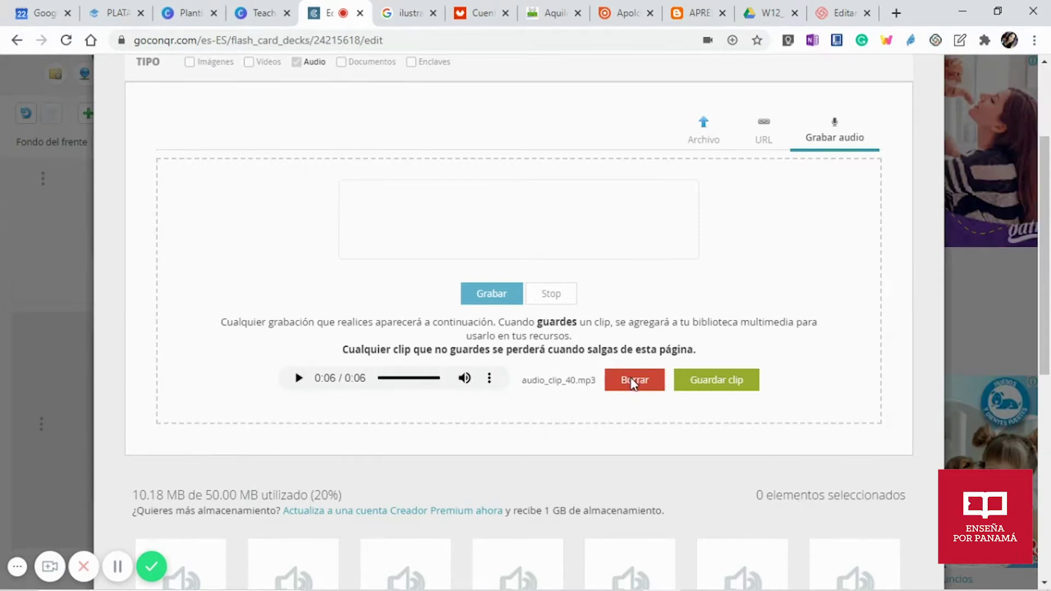
Record an audio clip for the front of the noria card, play it back and save it to the media library
left_click(490, 296)
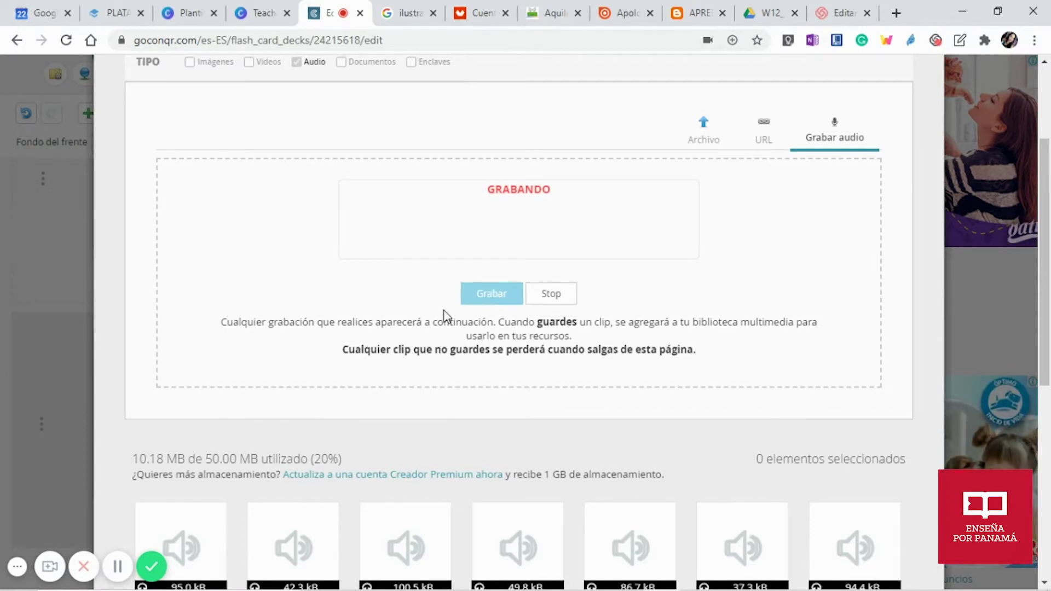
left_click(551, 295)
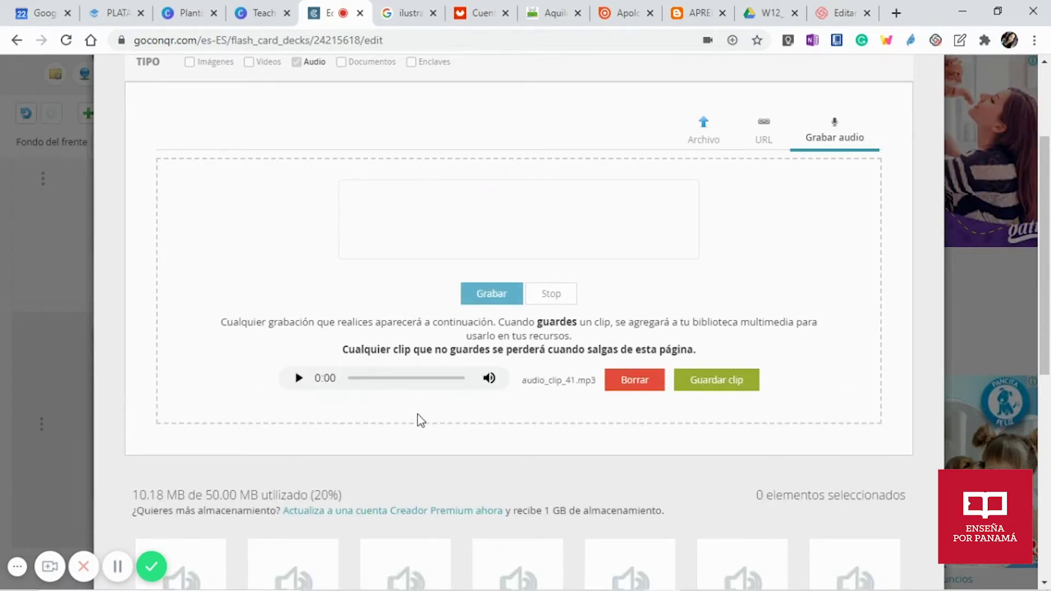
left_click(300, 378)
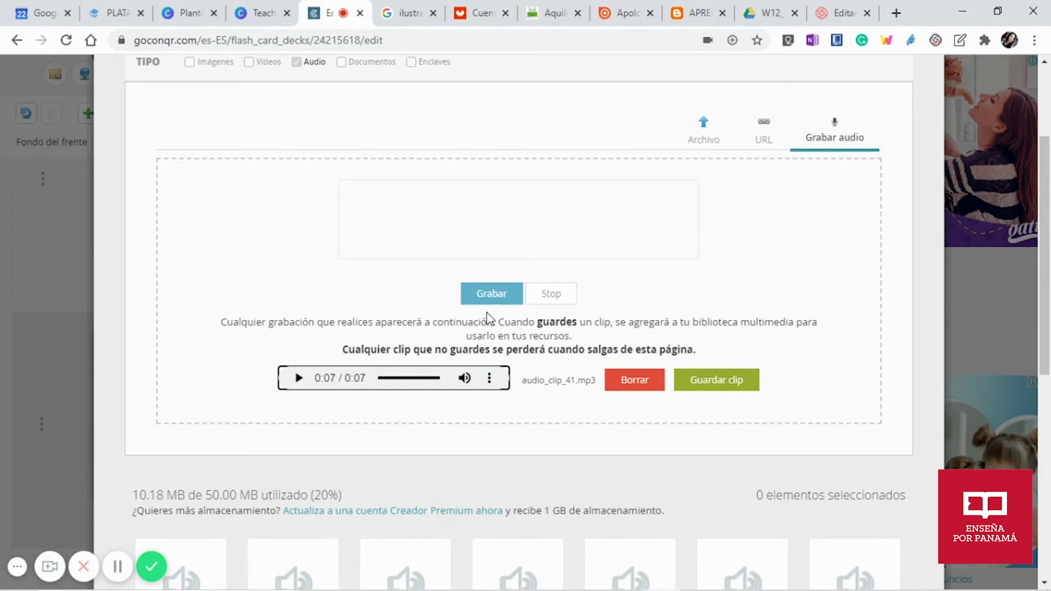
left_click(729, 388)
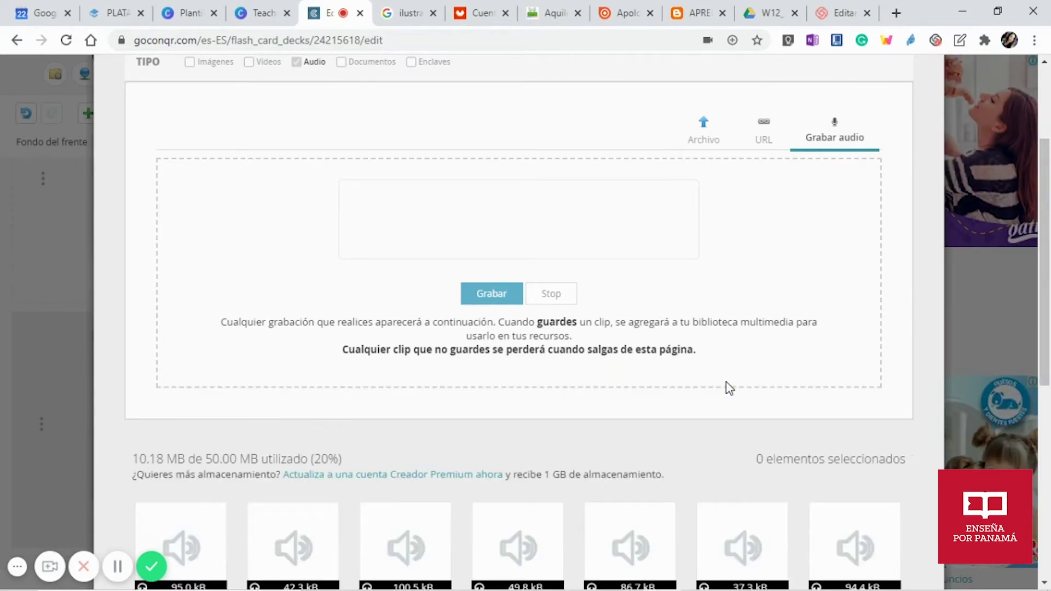
Insert the newly saved audio clip from the media library into the front of the noria card
scroll(488, 422, "down", 4)
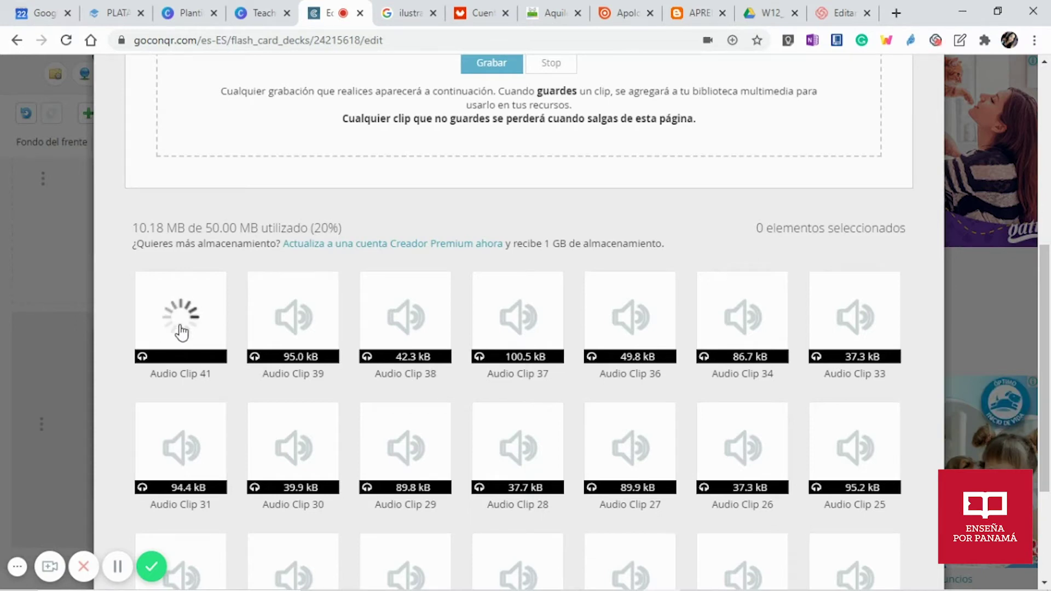
left_click(203, 282)
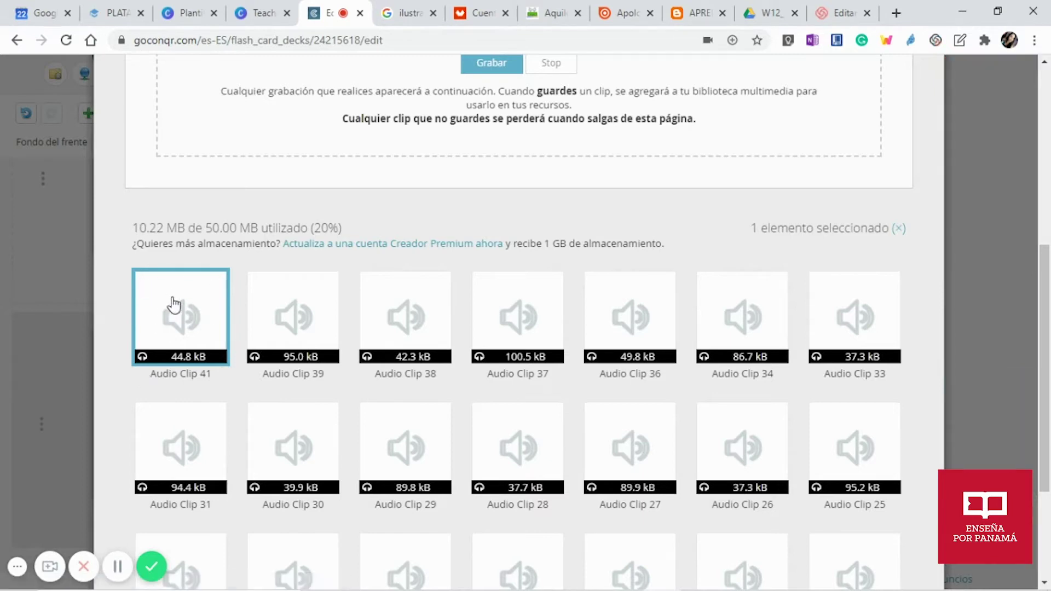
scroll(201, 293, "down", 2)
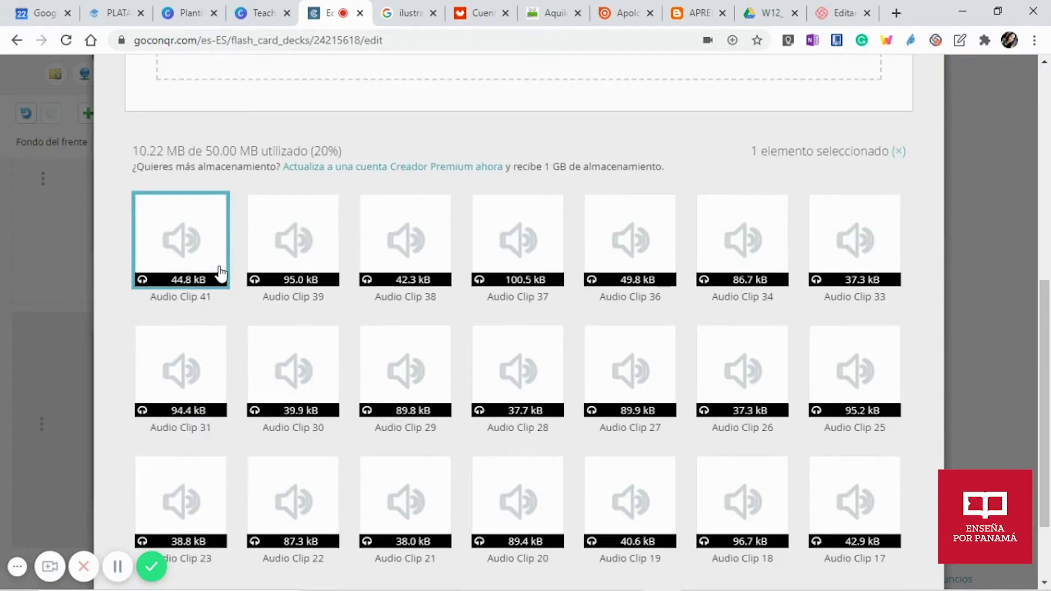
scroll(781, 389, "down", 3)
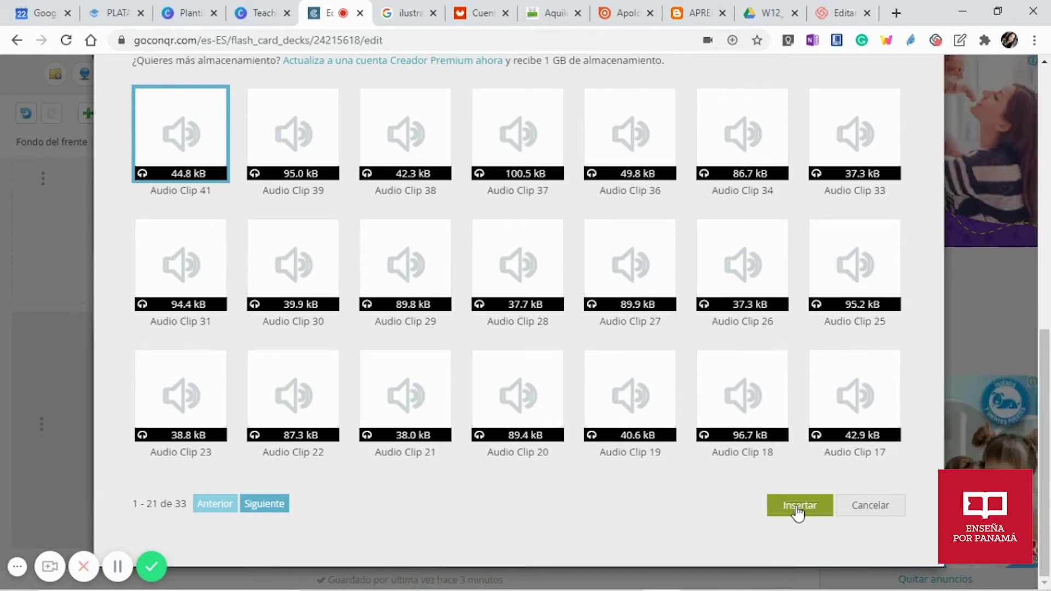
left_click(804, 508)
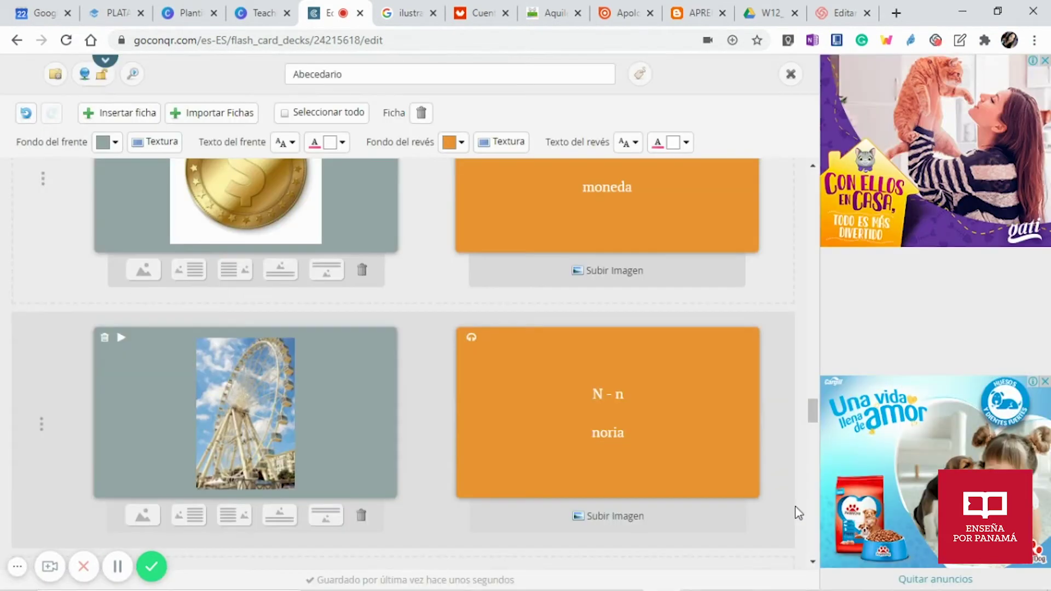
Play the audio attached to the front of the noria card to check it
scroll(646, 493, "up", 2)
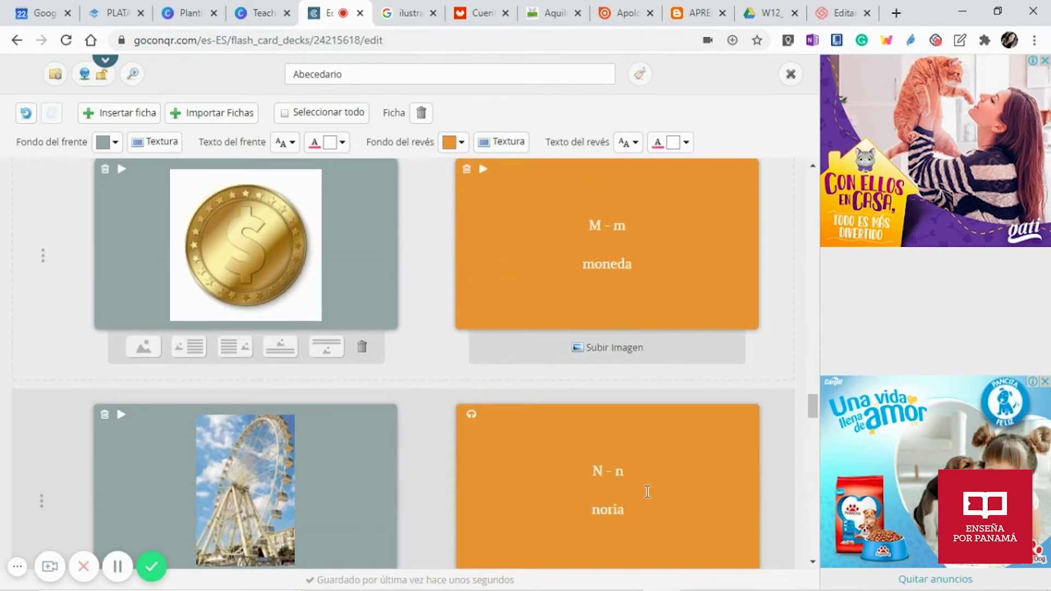
scroll(647, 492, "down", 4)
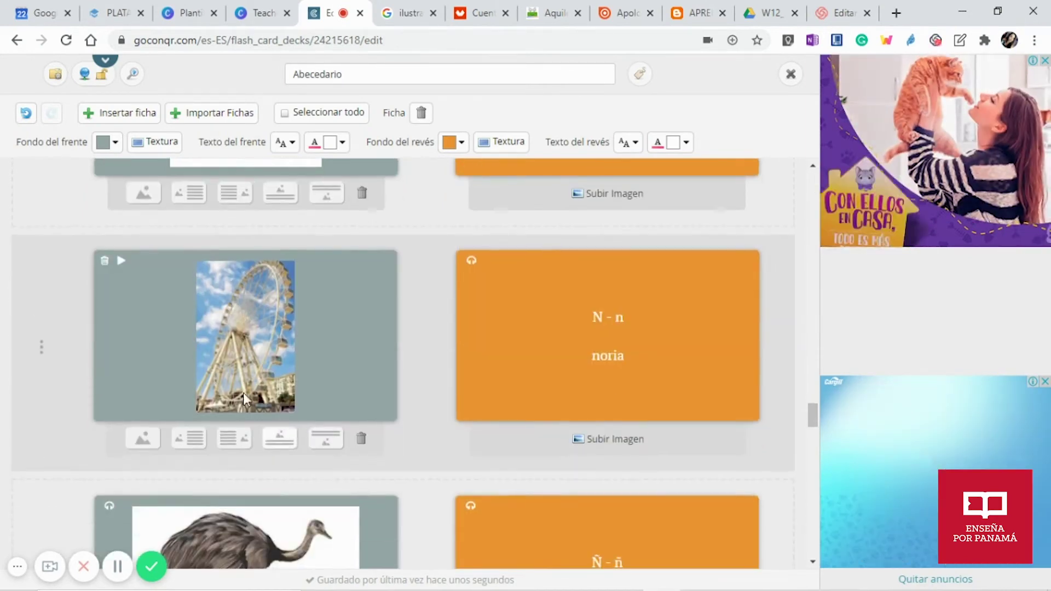
left_click(121, 262)
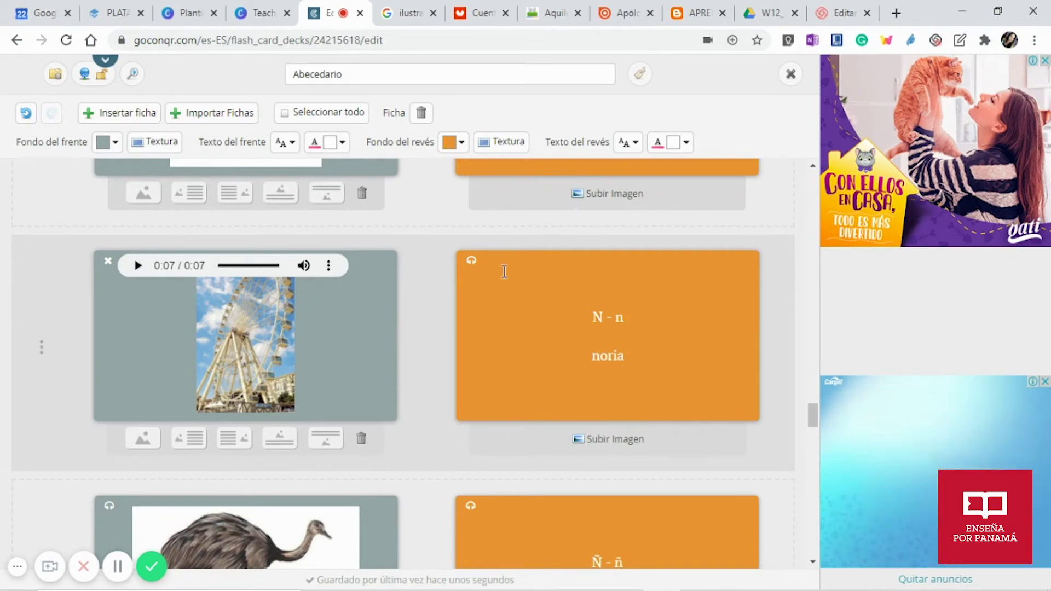
Record an audio clip for the back of the noria card, play it back and save it to the media library
left_click(472, 261)
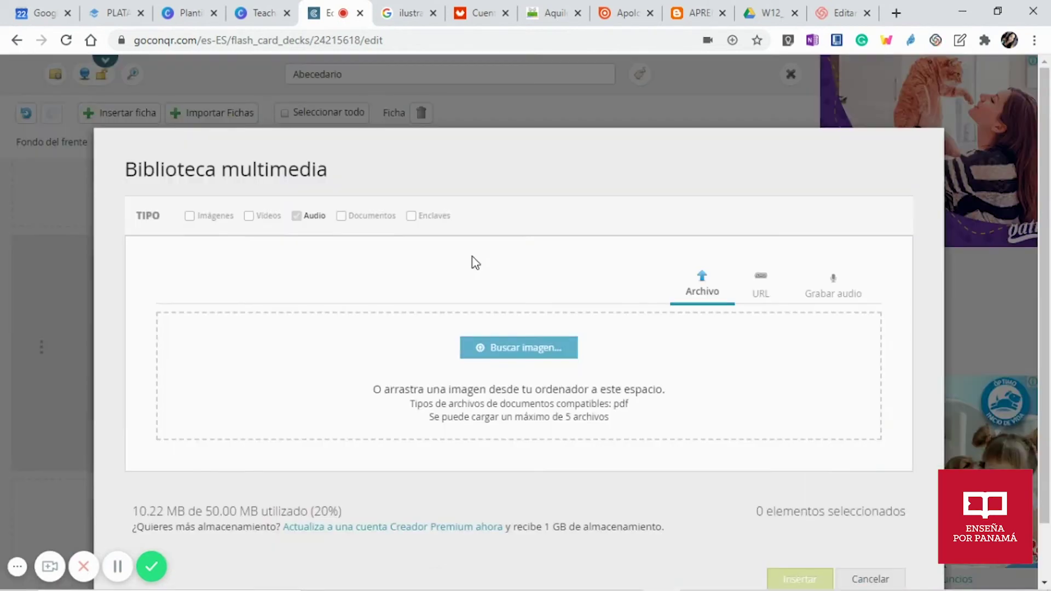
left_click(836, 293)
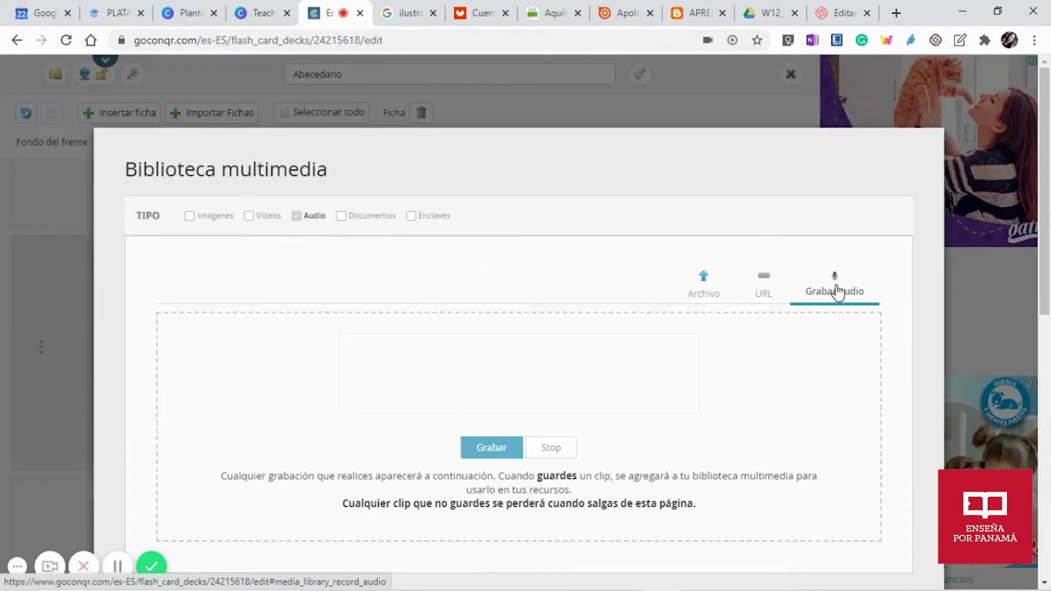
left_click(490, 453)
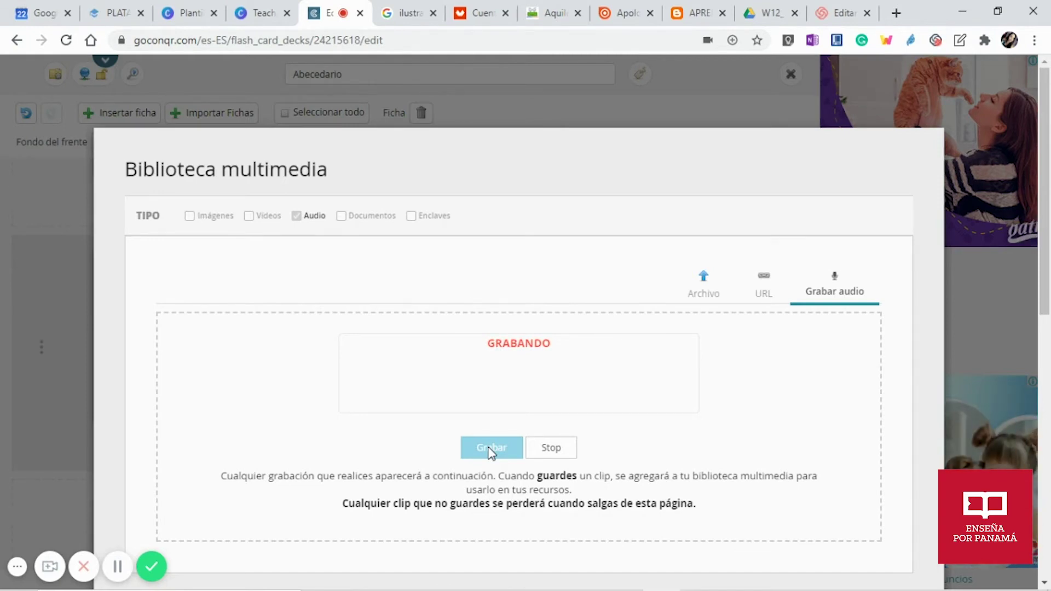
left_click(546, 451)
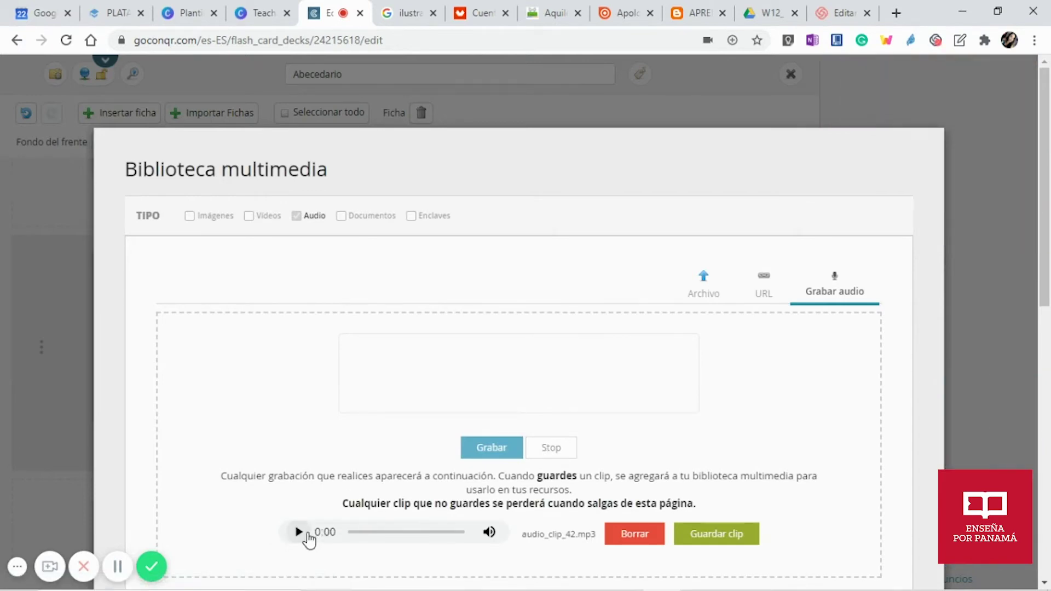
left_click(308, 538)
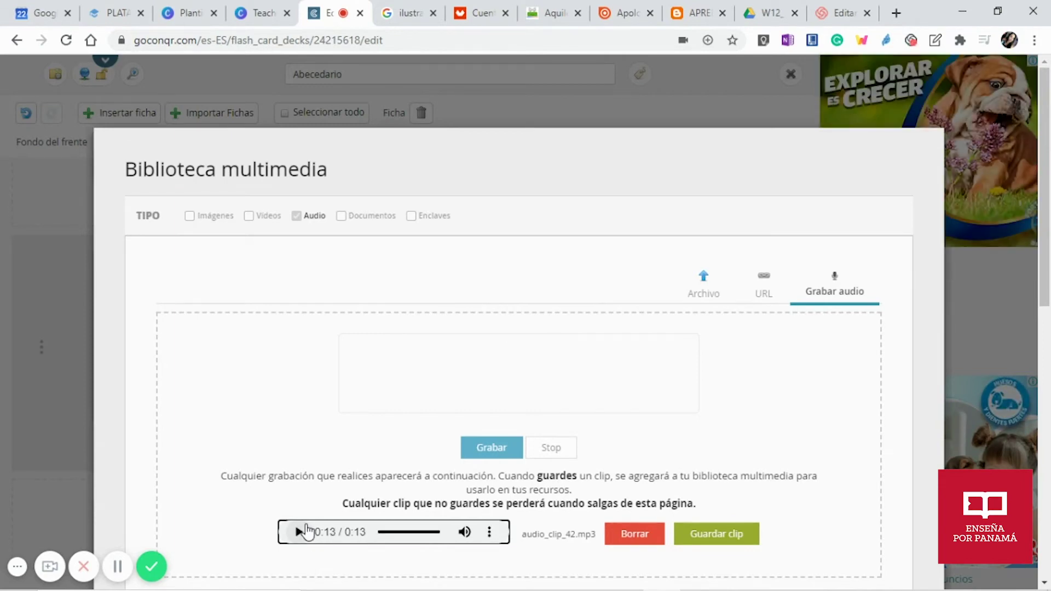
left_click(717, 535)
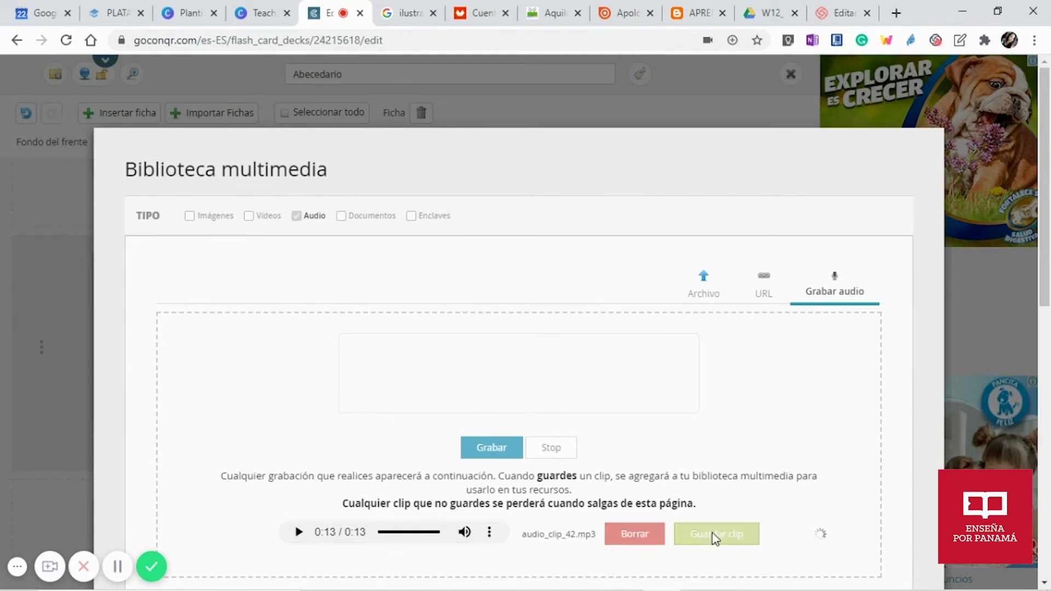
Insert the newly saved audio clip from the media library into the back of the noria card
scroll(488, 467, "down", 5)
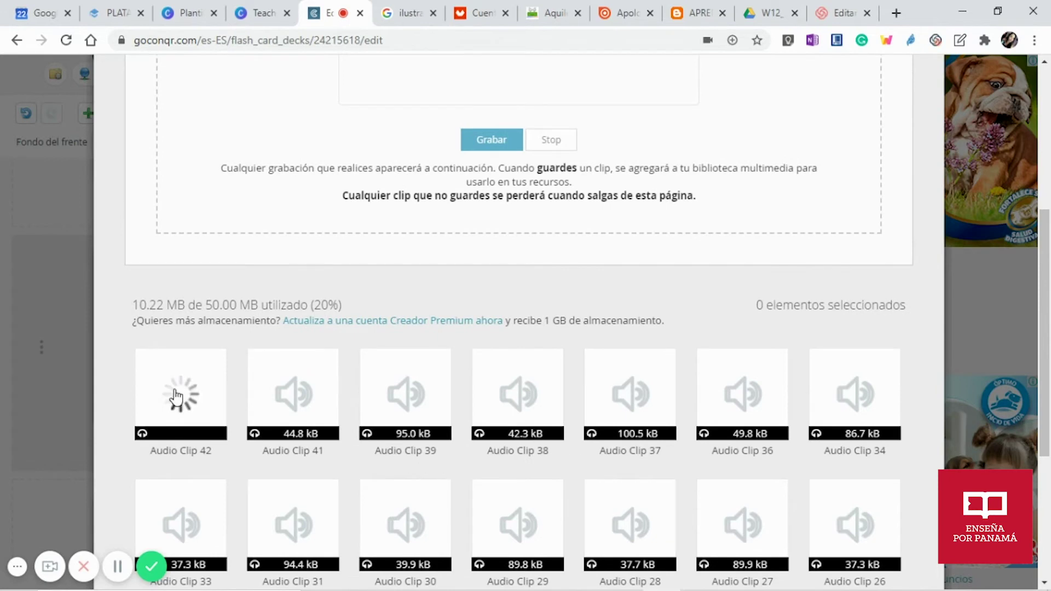
scroll(176, 396, "down", 3)
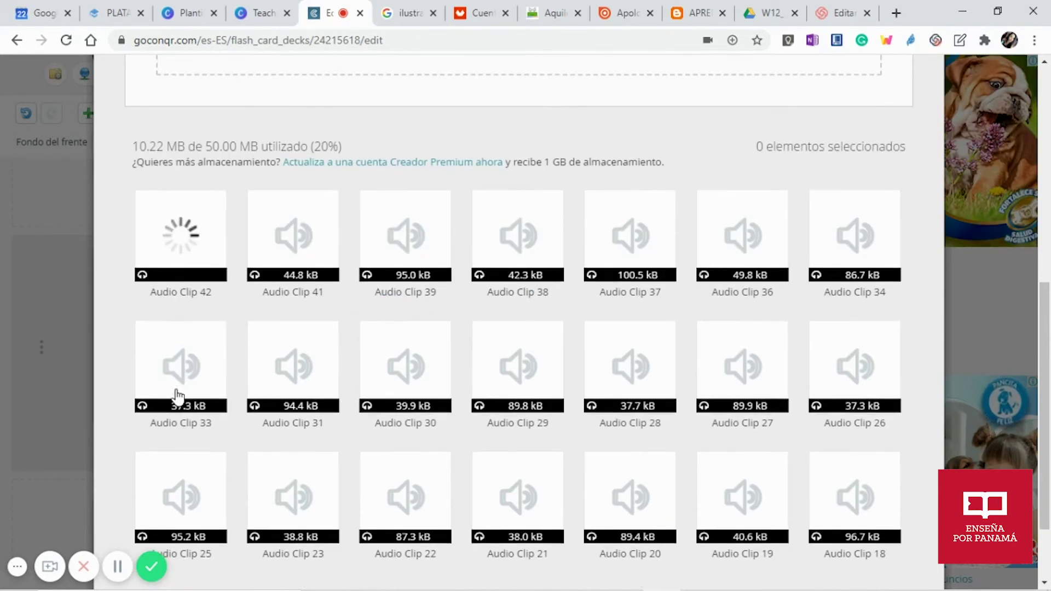
scroll(176, 397, "down", 2)
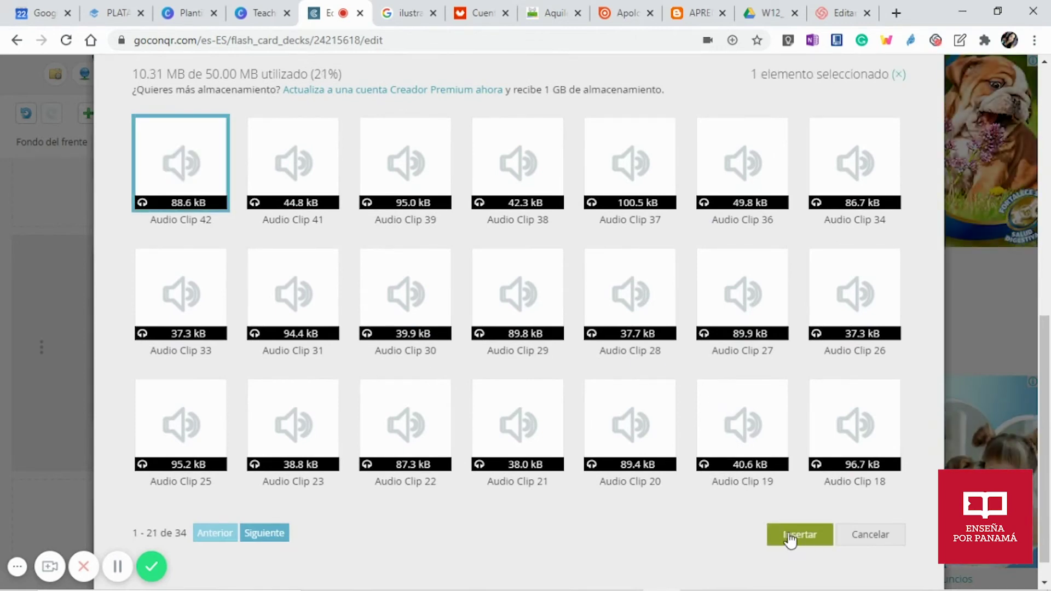
left_click(782, 540)
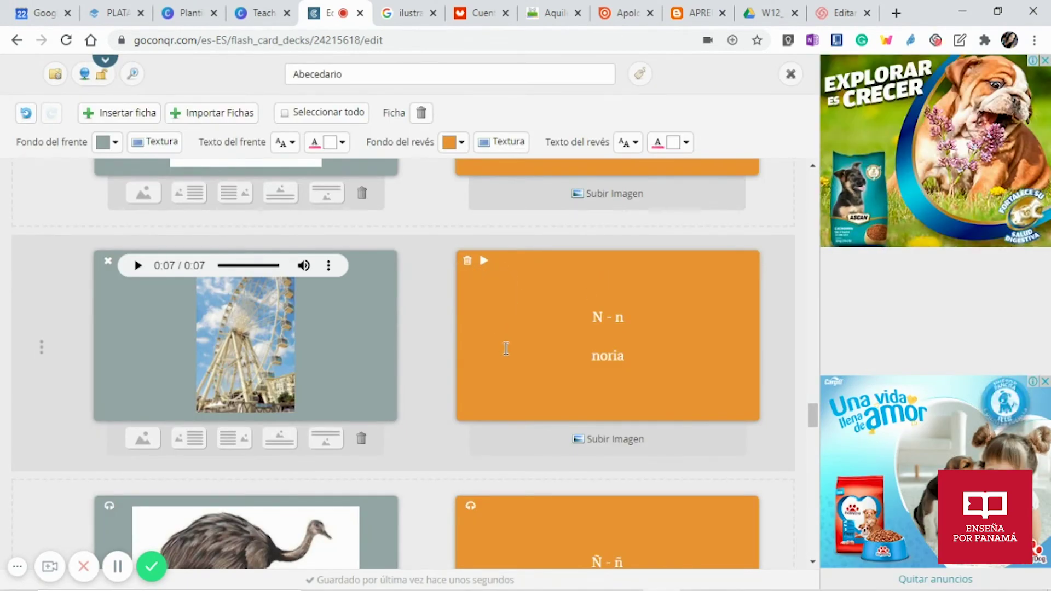
Preview the Abecedario deck and play the audio on both sides of the "A - a avión" card
left_click(141, 79)
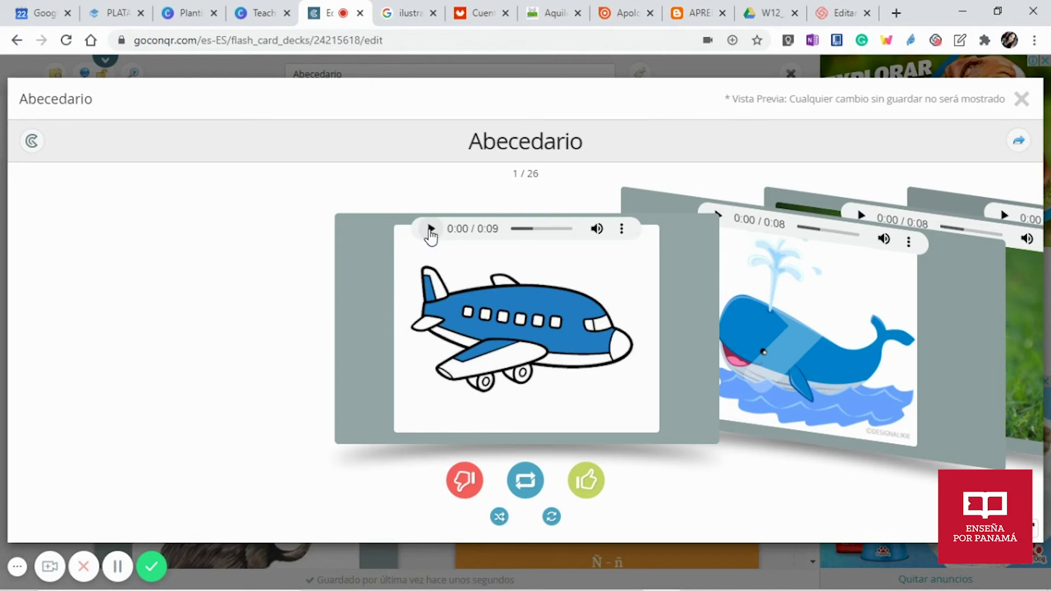
left_click(431, 229)
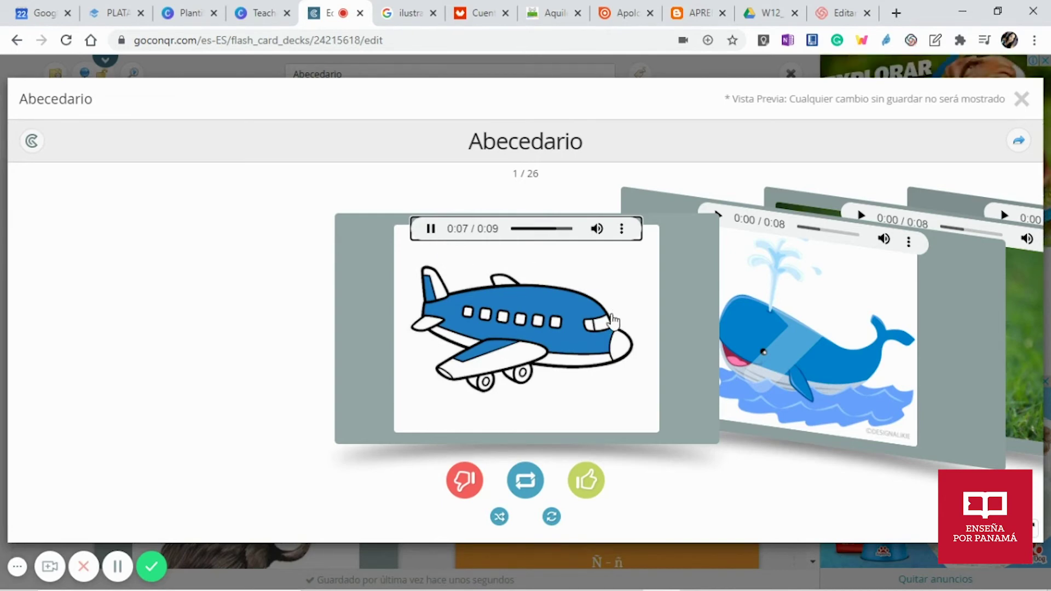
left_click(507, 319)
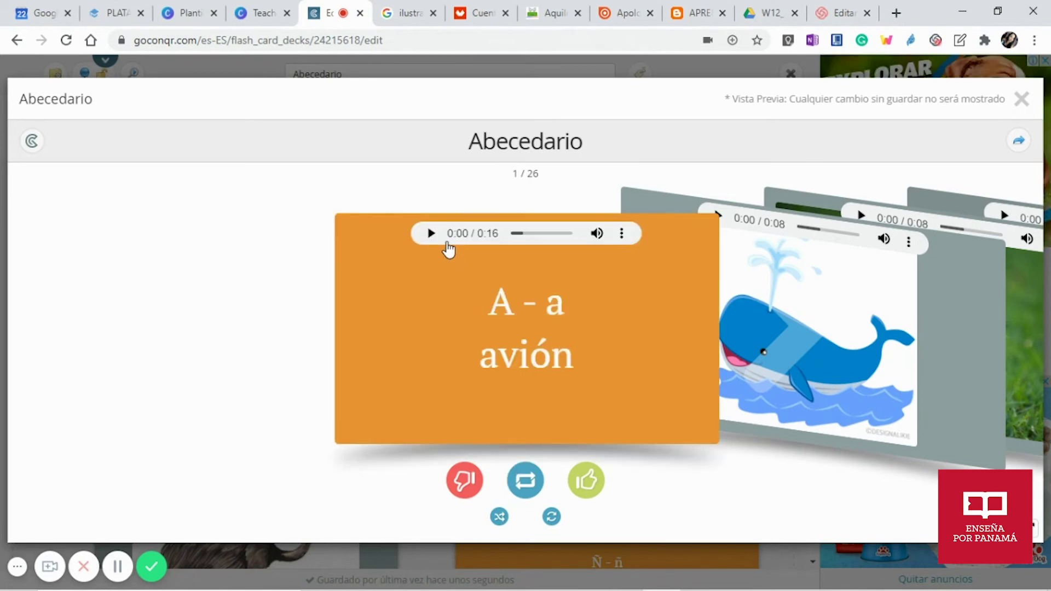
left_click(431, 234)
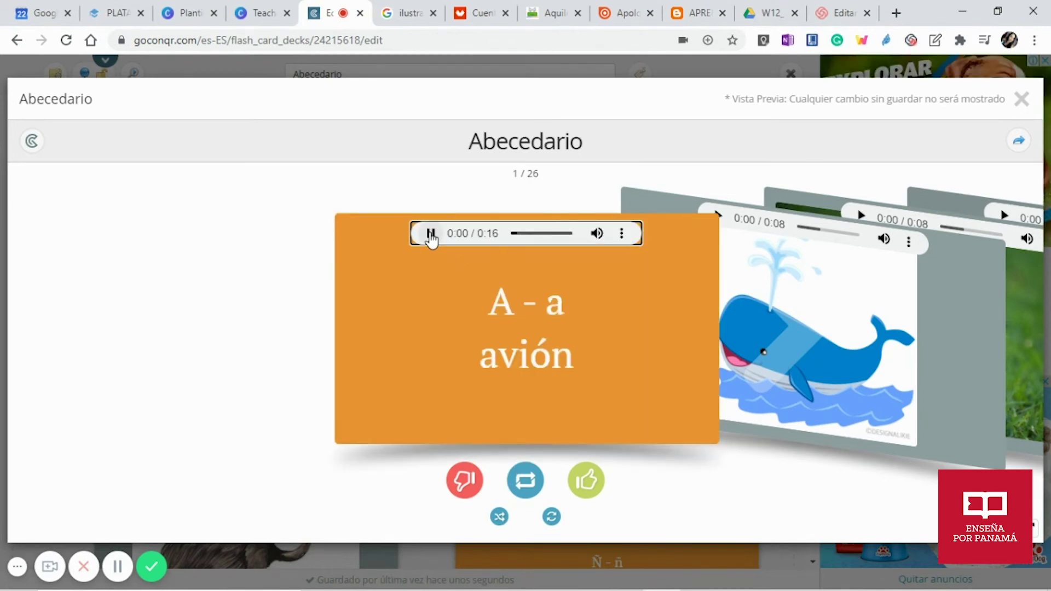